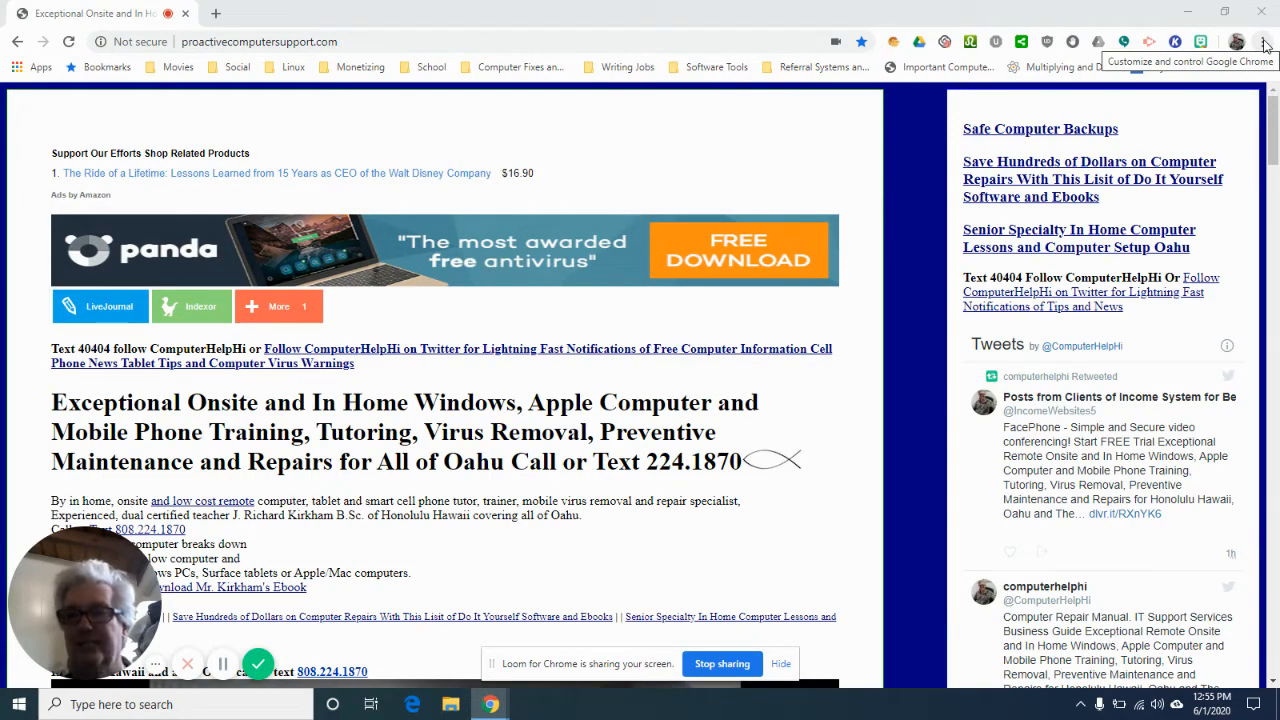
Step: Open the browser settings and expand the Advanced section below the On startup options
left_click(1263, 42)
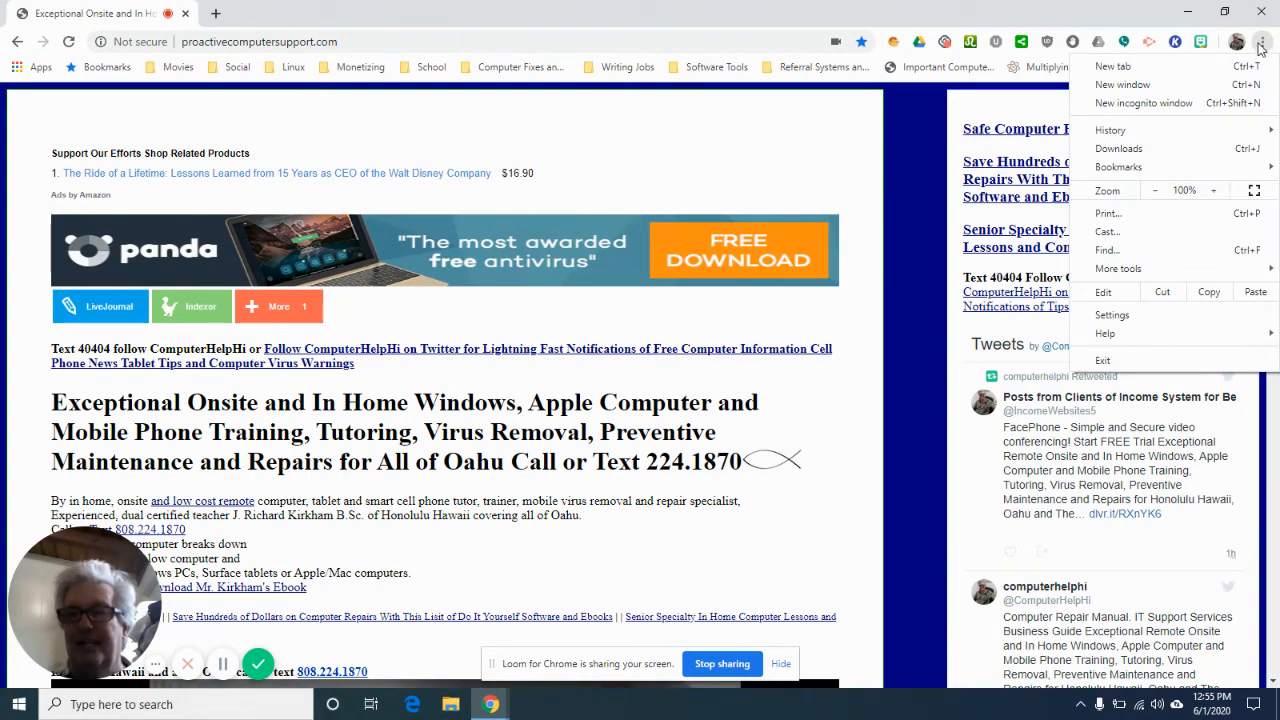
left_click(1113, 315)
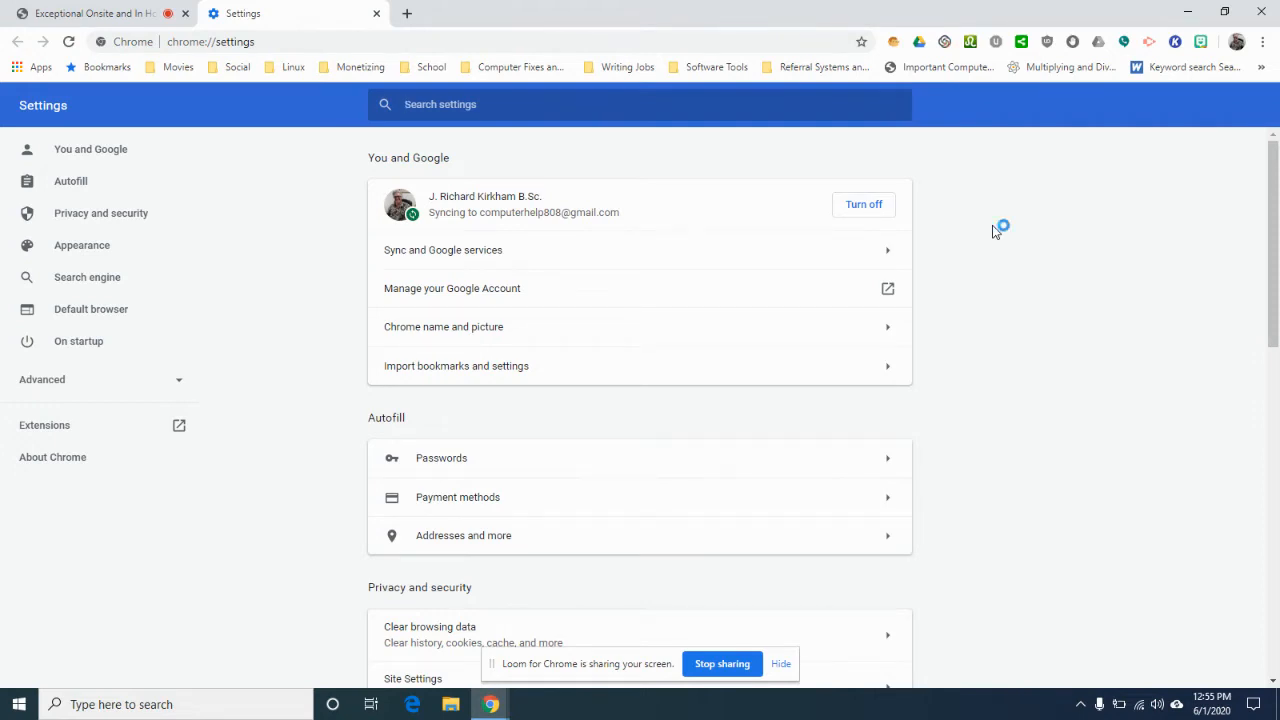
scroll(995, 232, "down", 5)
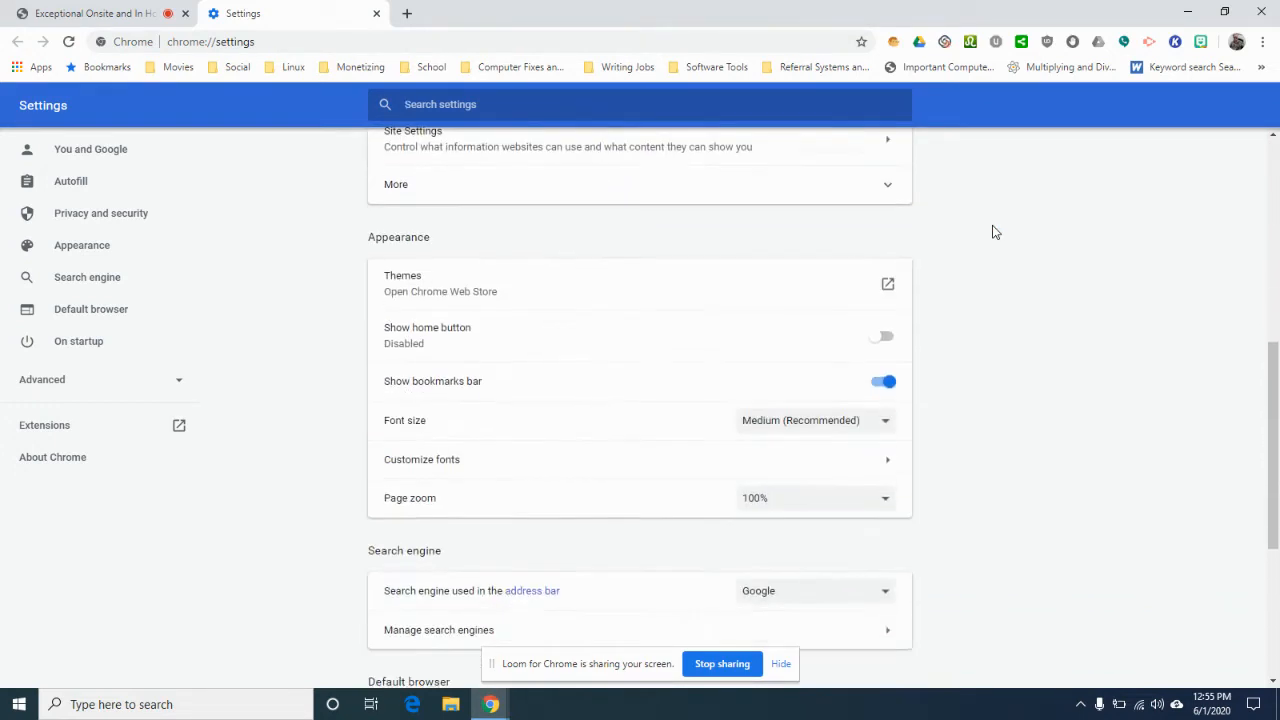
scroll(995, 232, "down", 4)
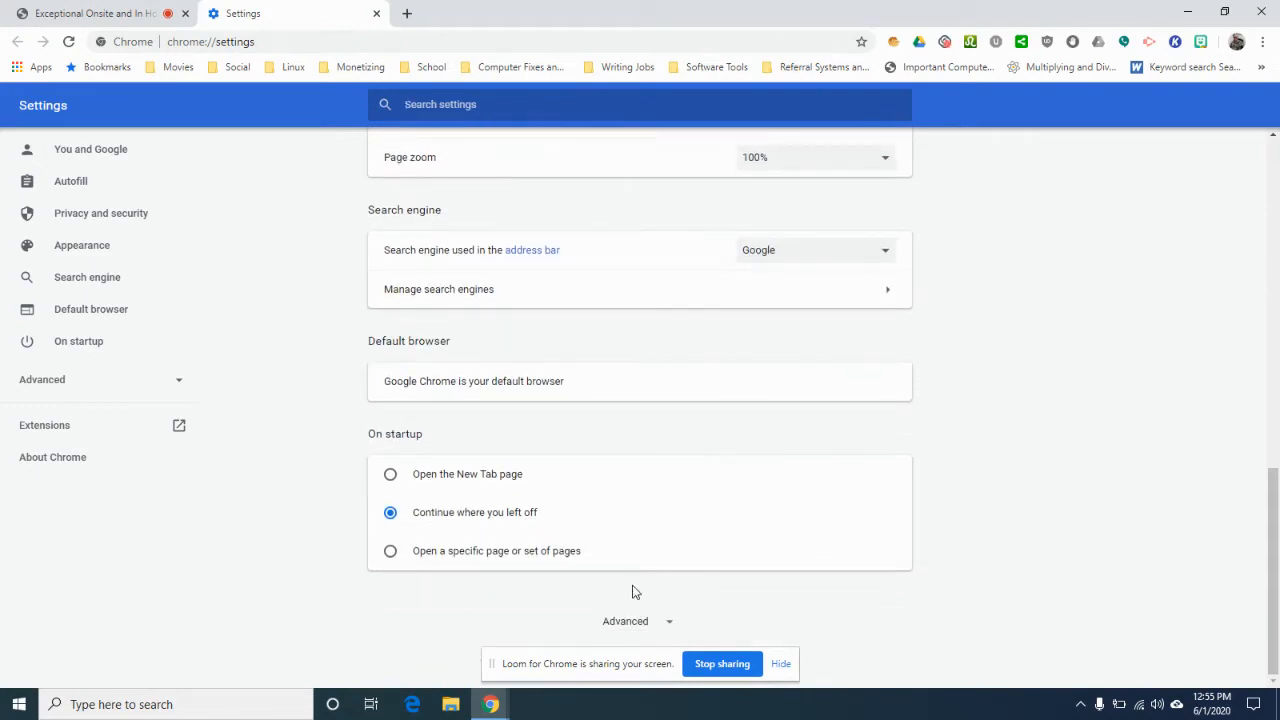
left_click(628, 622)
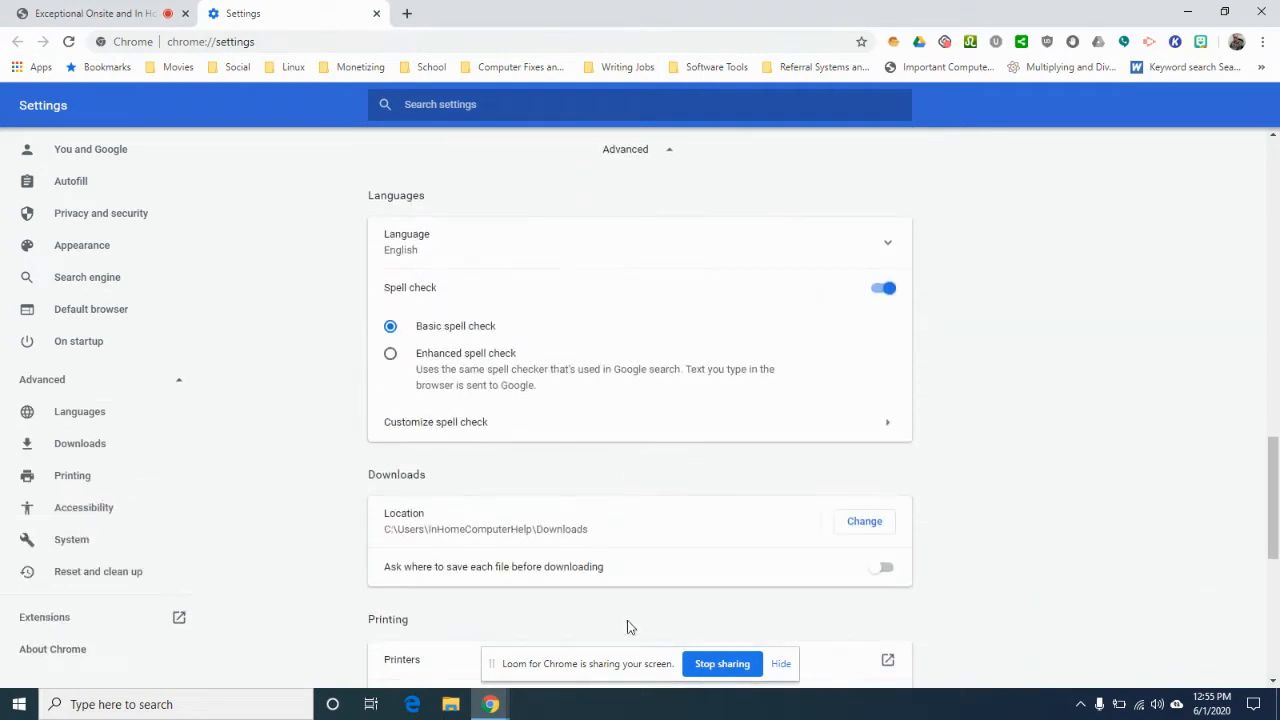
Step: Look through the advanced settings down to Reset and clean up, and return to Privacy and security
scroll(1034, 386, "down", 3)
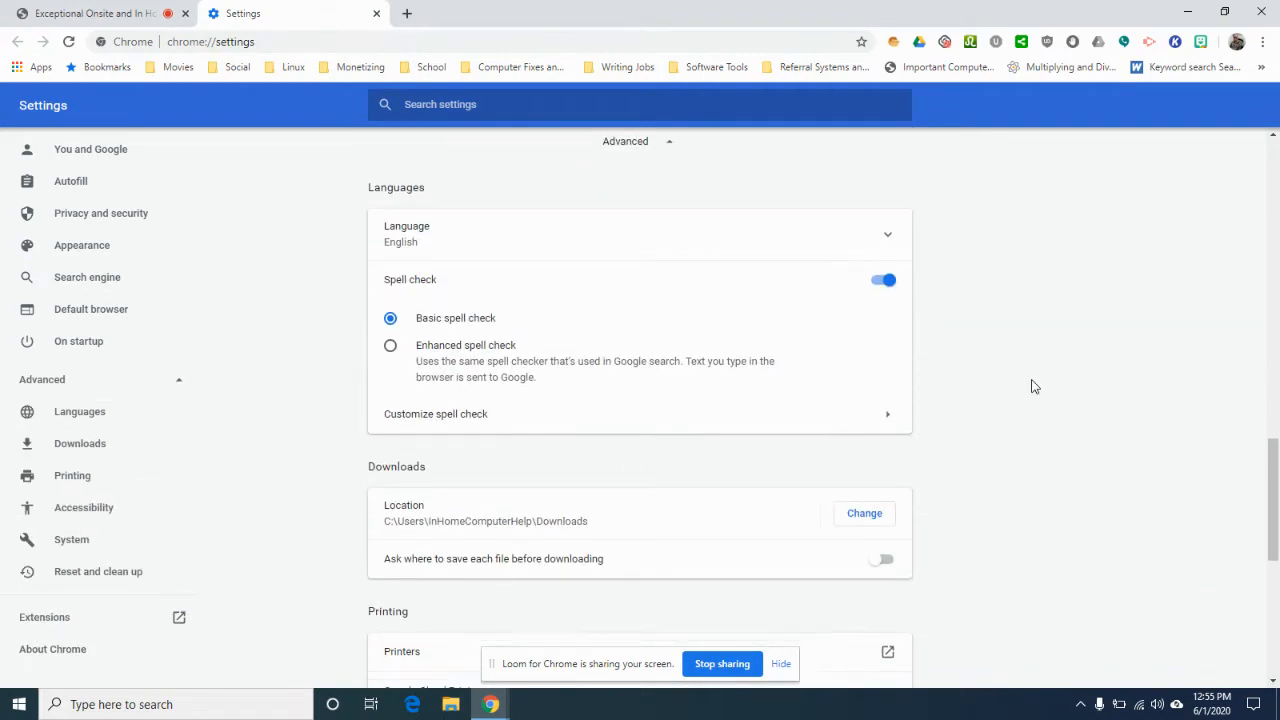
scroll(1034, 386, "down", 2)
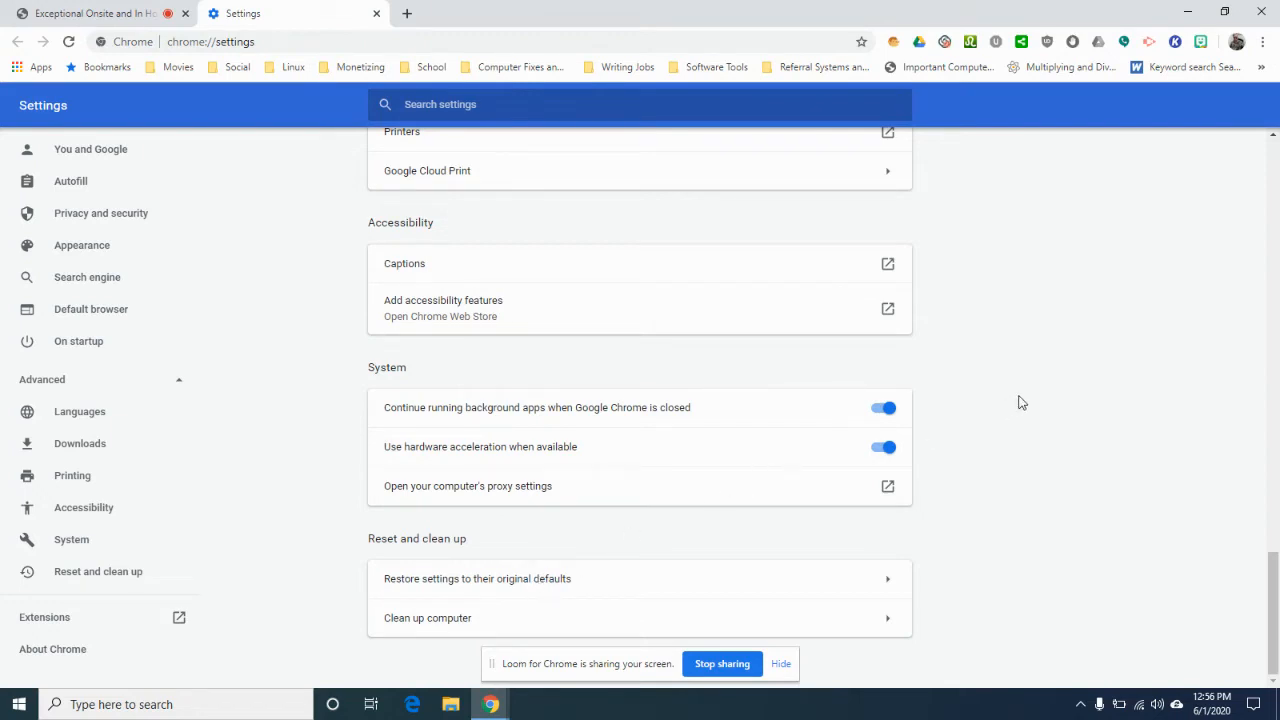
scroll(1019, 401, "up", 1)
scroll(1019, 401, "up", 3)
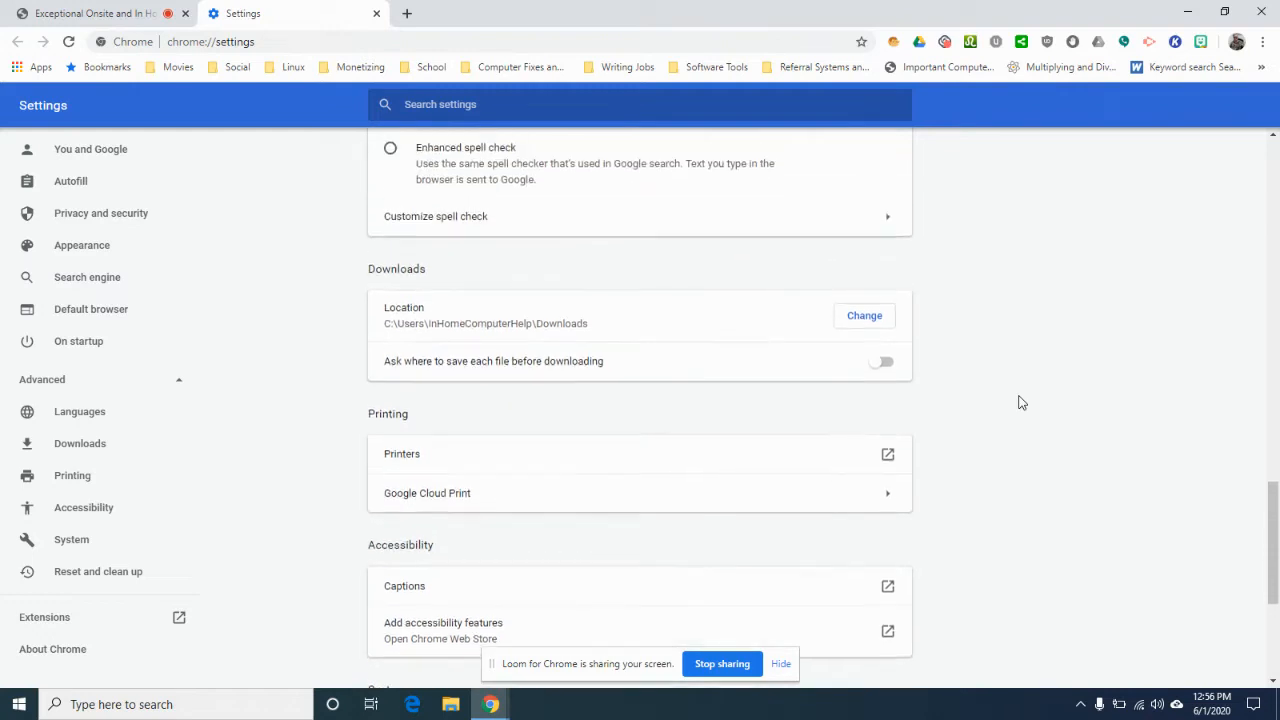
scroll(1019, 401, "up", 3)
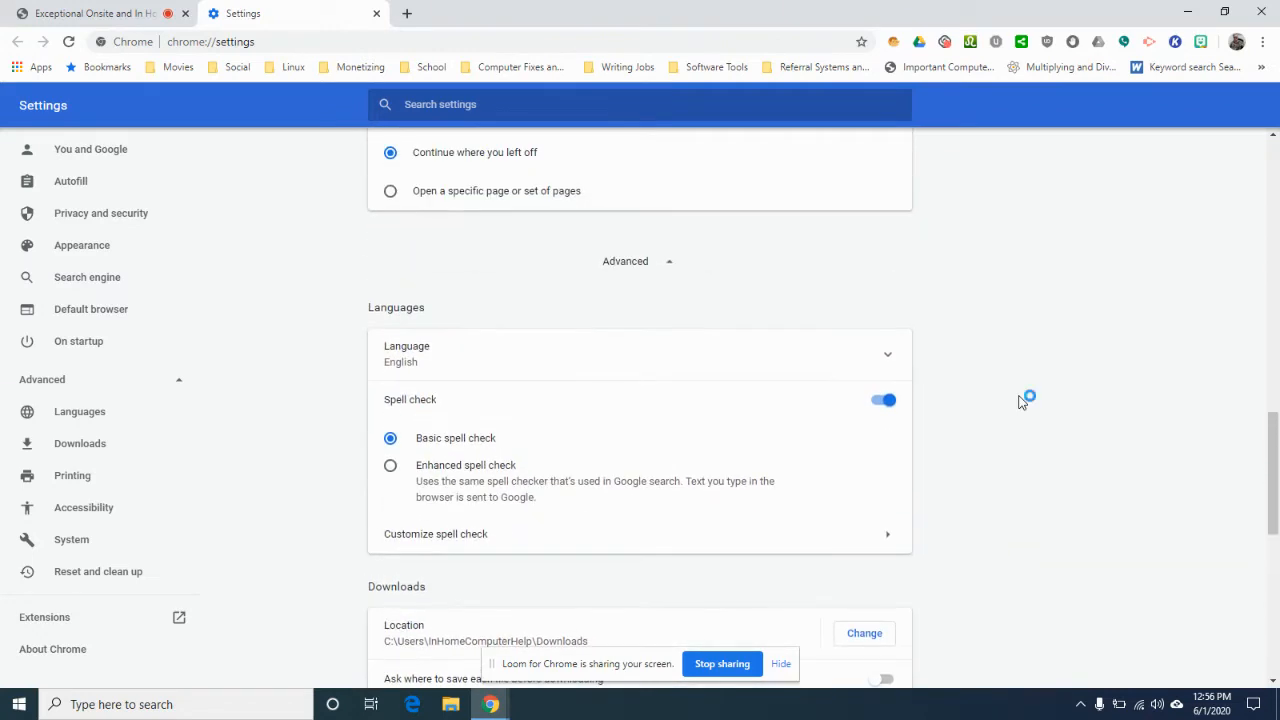
scroll(1019, 401, "up", 1)
scroll(1019, 401, "up", 2)
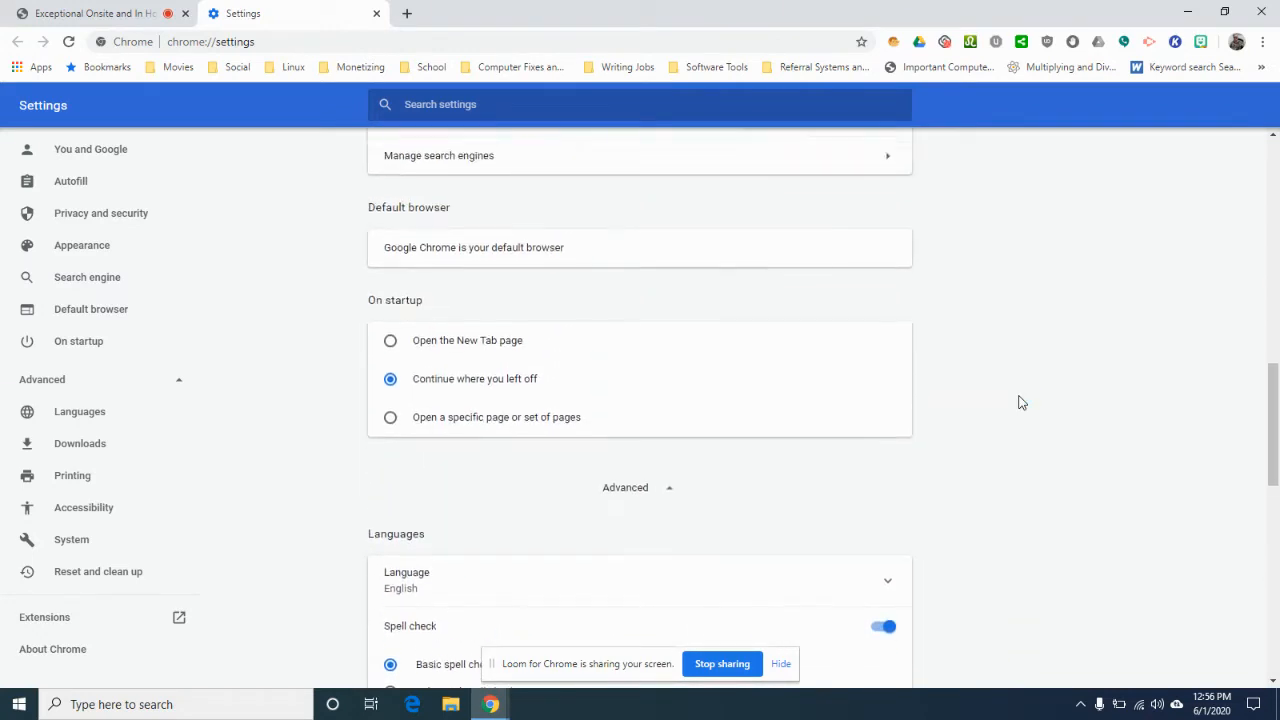
scroll(1020, 401, "up", 4)
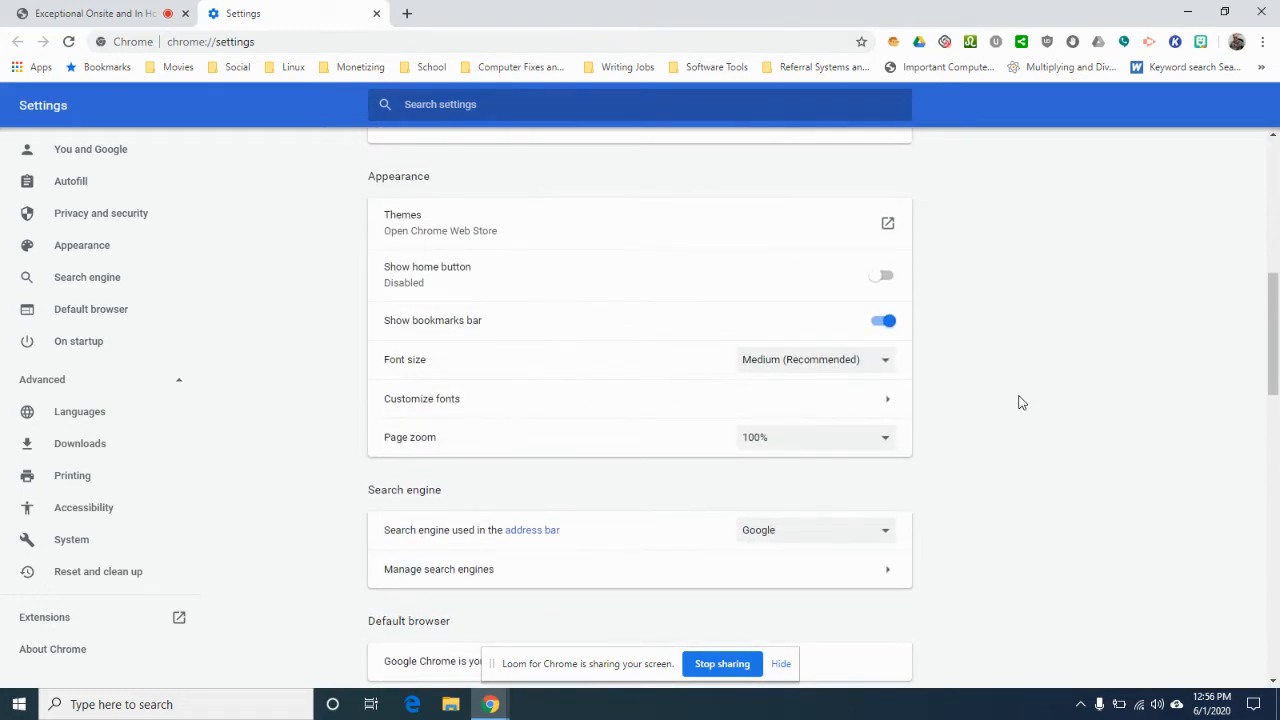
scroll(1020, 401, "up", 3)
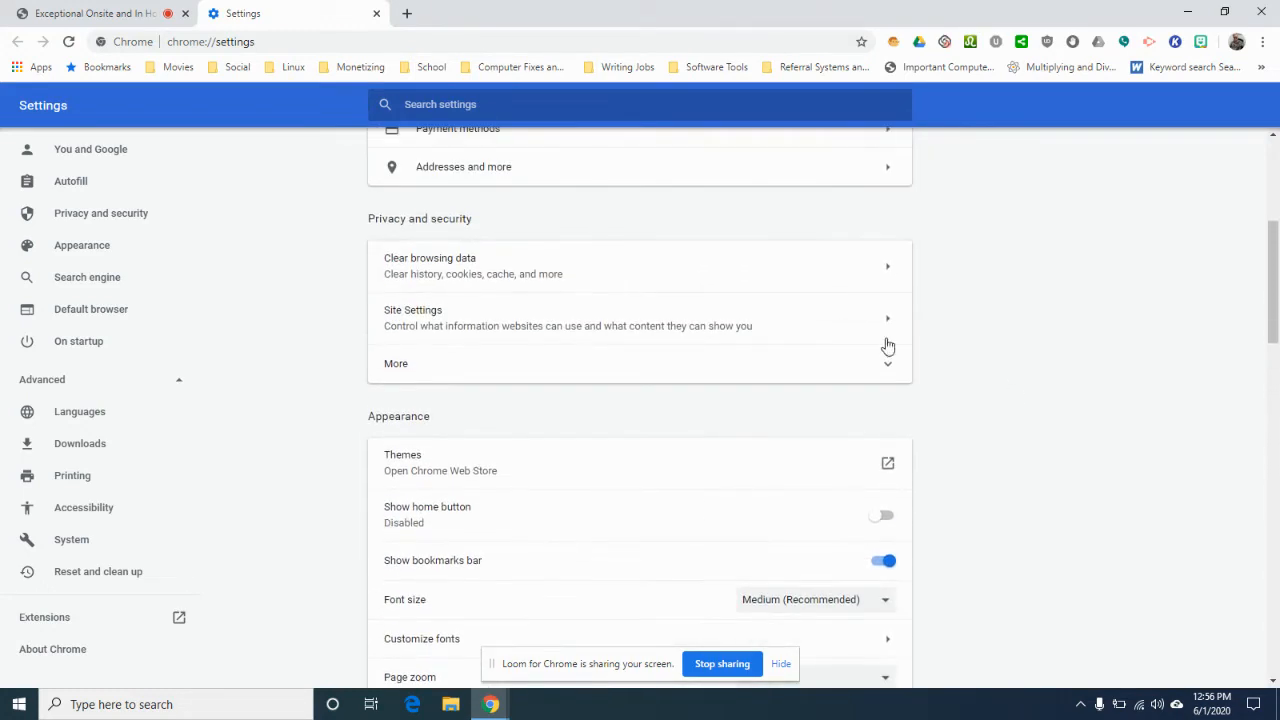
Step: Open the Clear browsing data options and include Browsing history in the basic selection
left_click(461, 267)
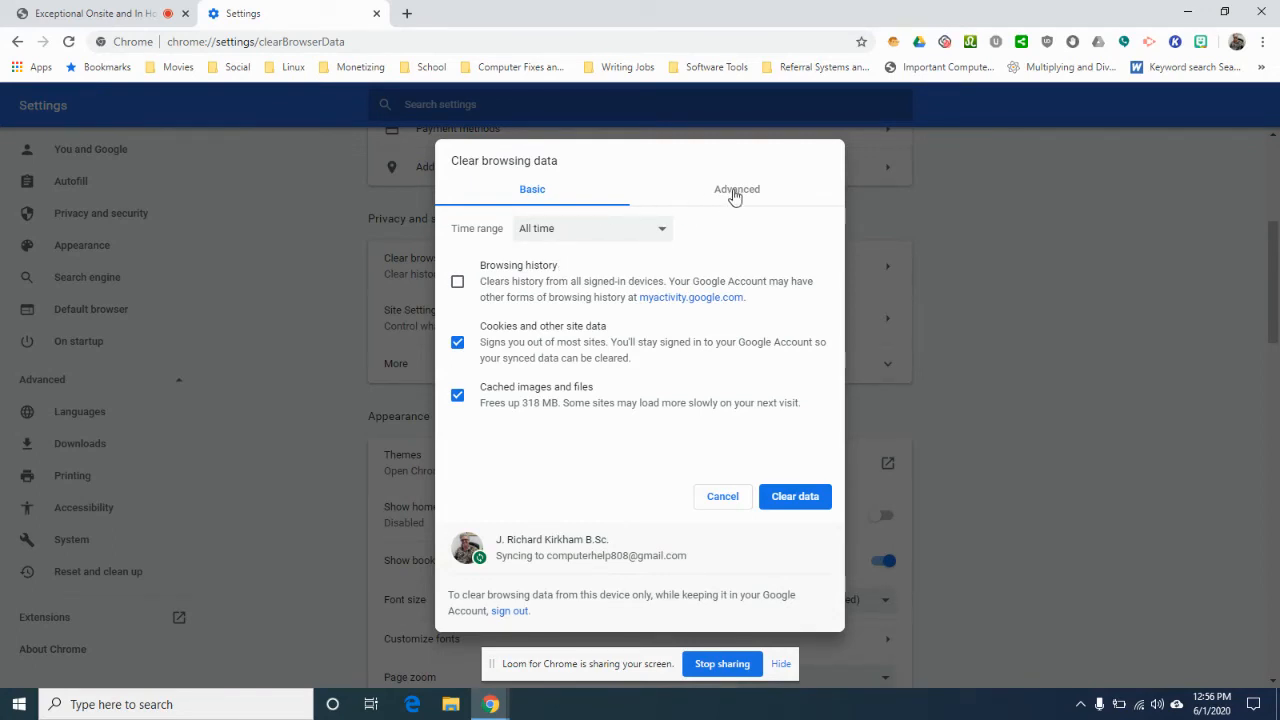
left_click(457, 284)
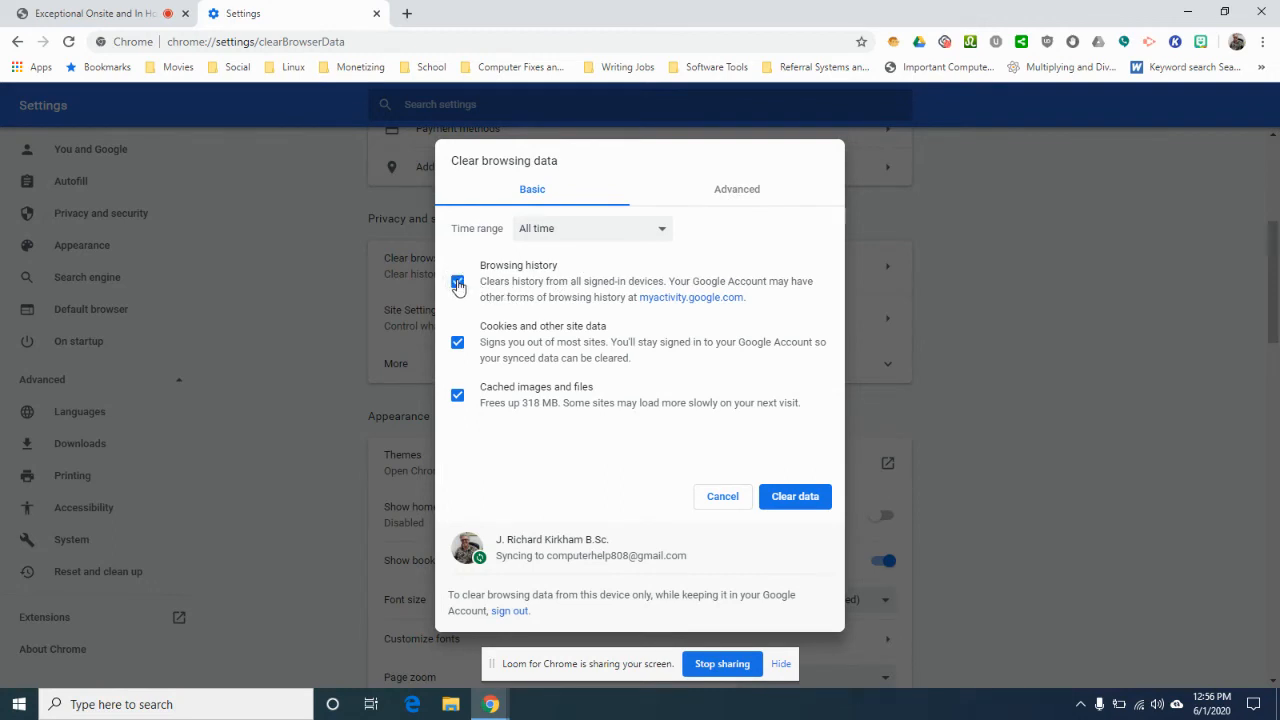
Step: In the advanced clearing options, include Browsing history, Passwords, Autofill form data, Site Settings and Hosted app data, and cancel without clearing
left_click(738, 192)
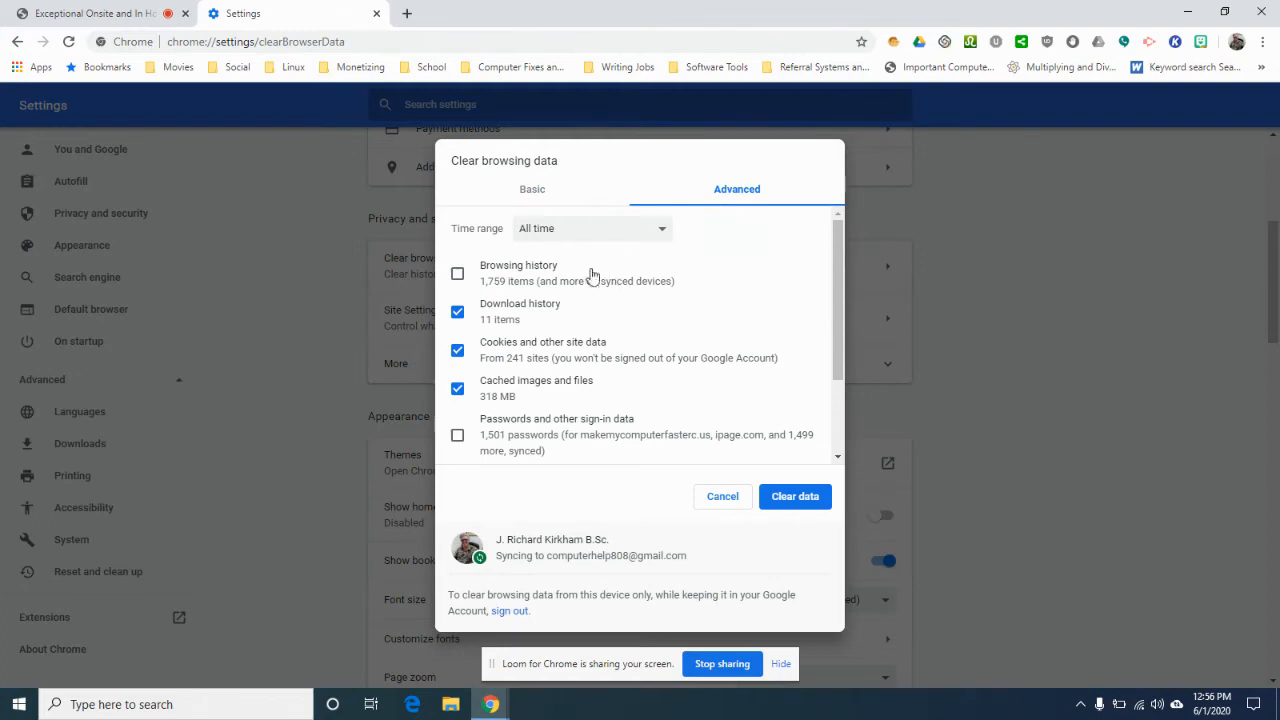
left_click(457, 280)
left_click(458, 434)
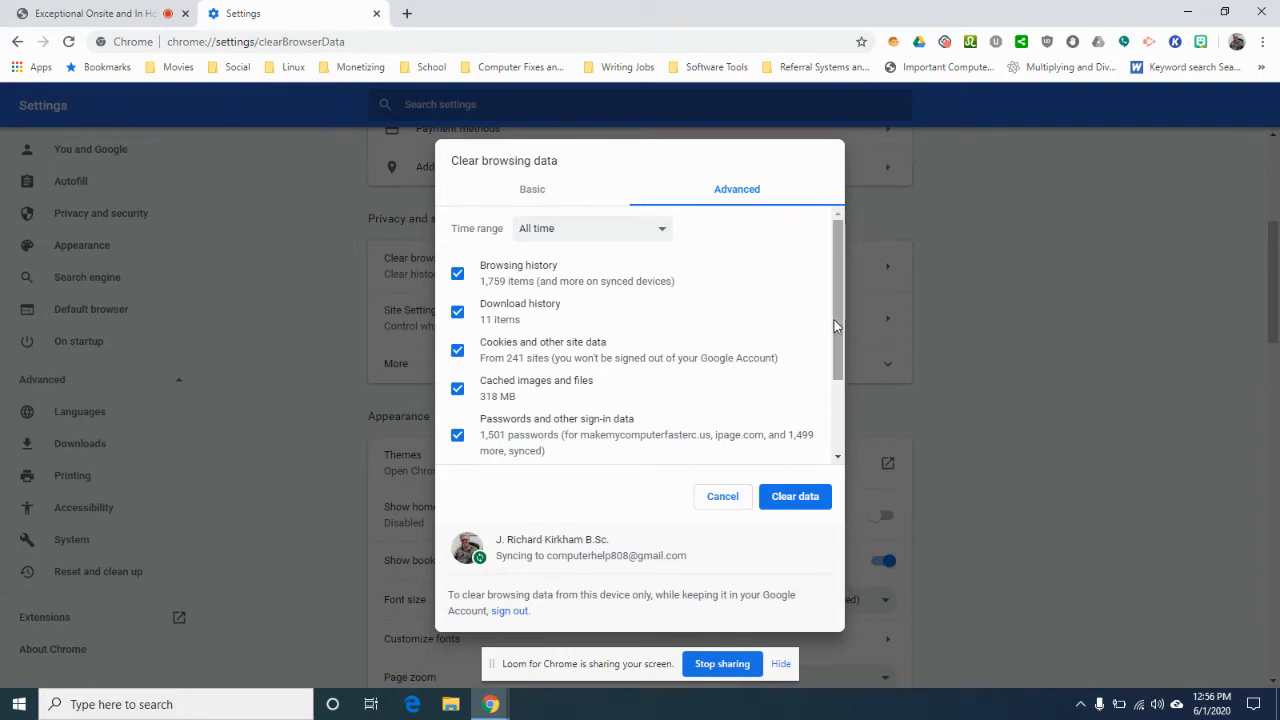
left_click_drag(833, 320, 838, 416)
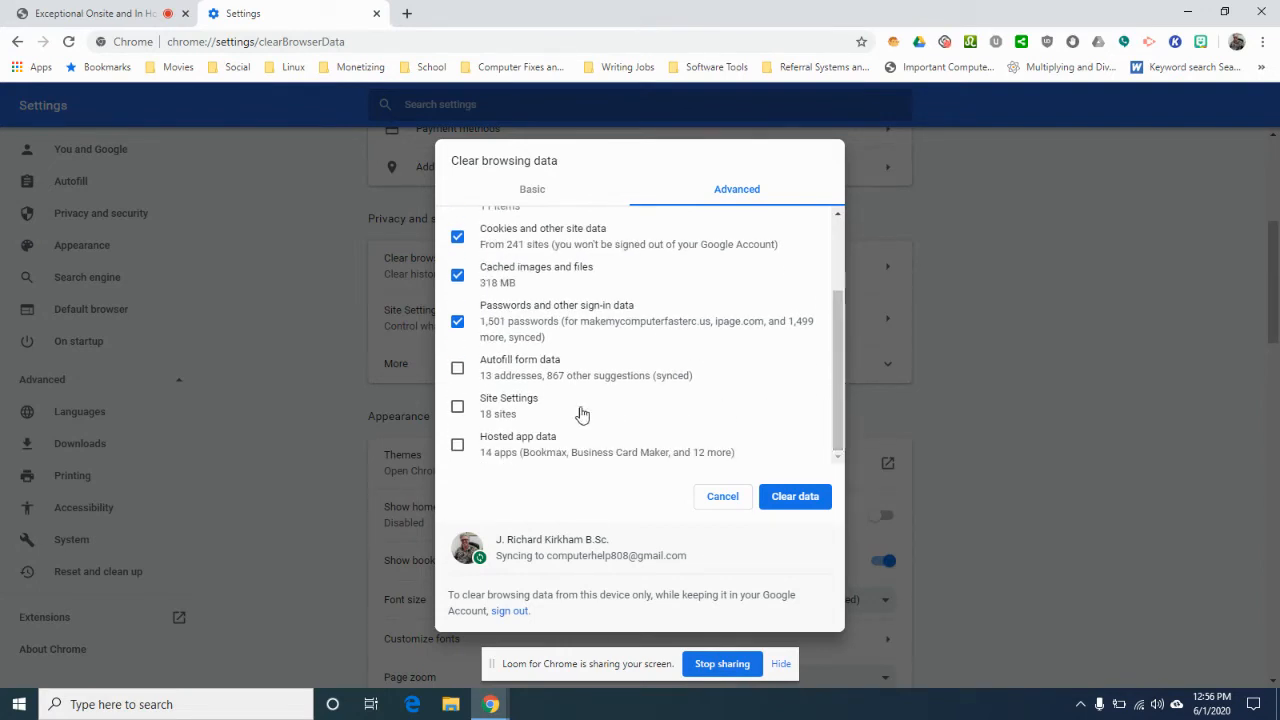
left_click(457, 369)
left_click(457, 406)
left_click(457, 444)
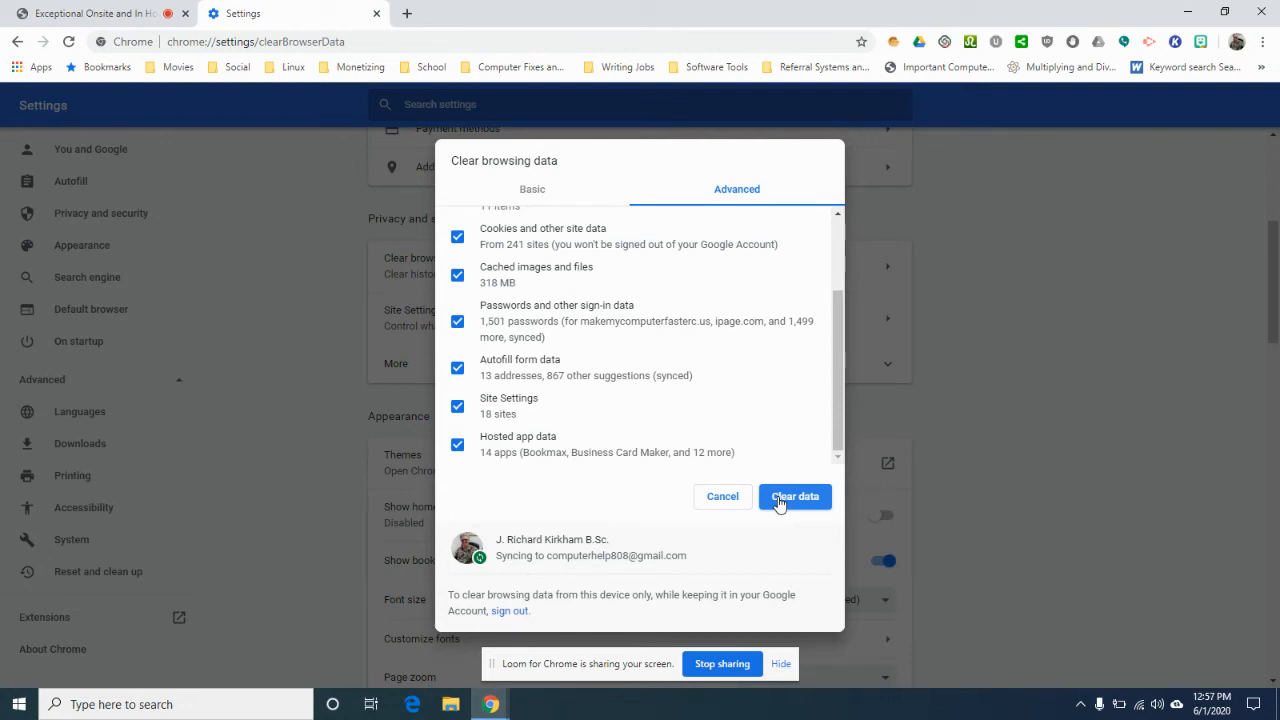
left_click(718, 499)
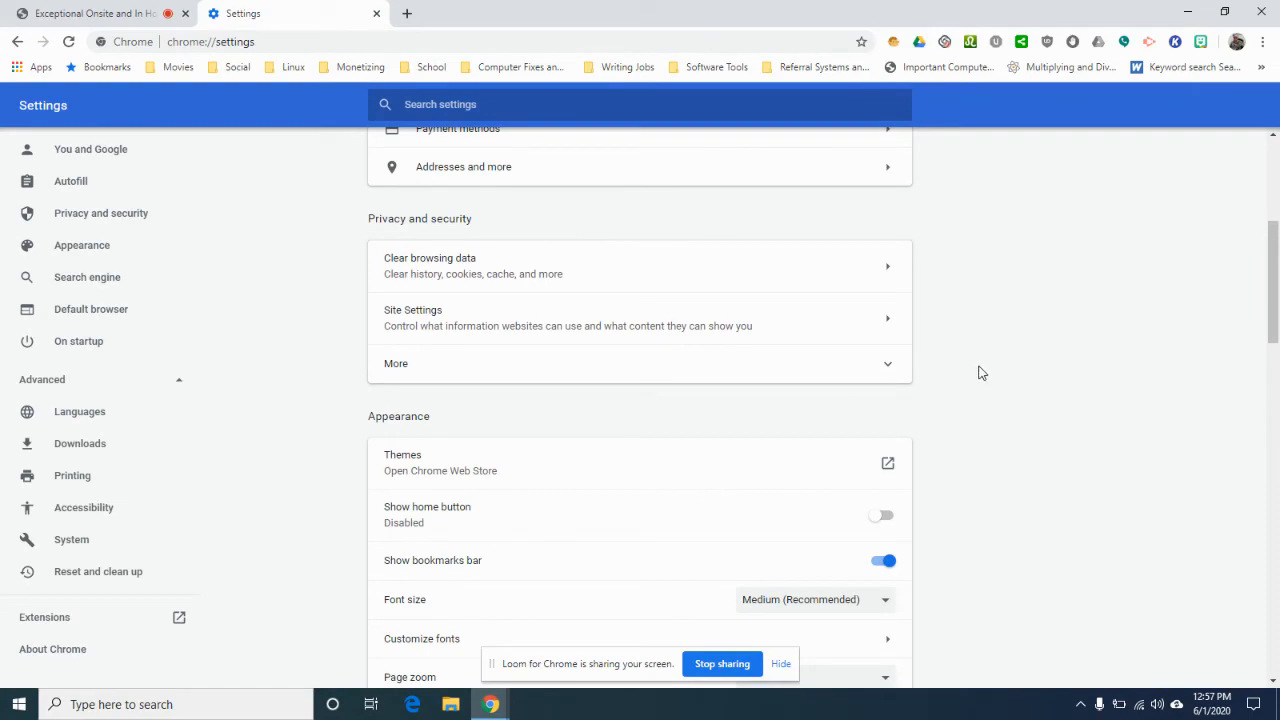
Step: Examine the advanced settings through System and Reset and clean up, expanding them again when collapsed, and close the settings page
scroll(988, 372, "down", 3)
scroll(988, 372, "down", 15)
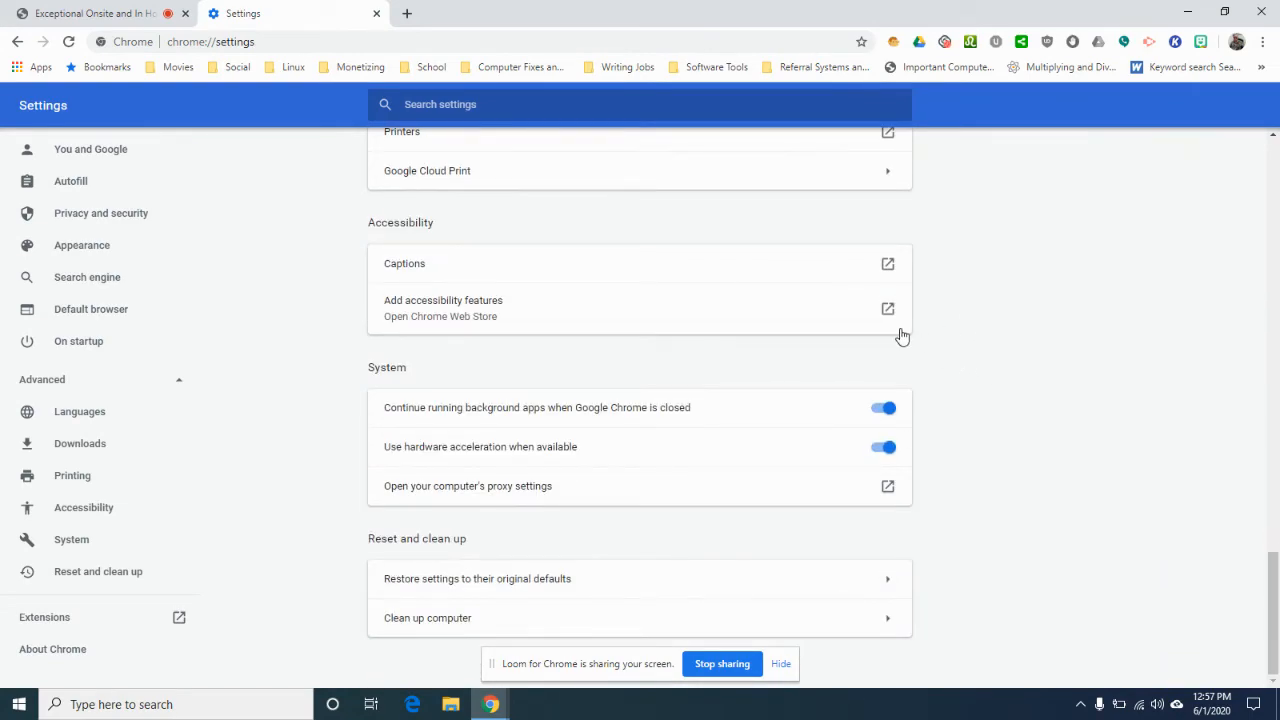
scroll(900, 334, "up", 3)
scroll(900, 336, "up", 3)
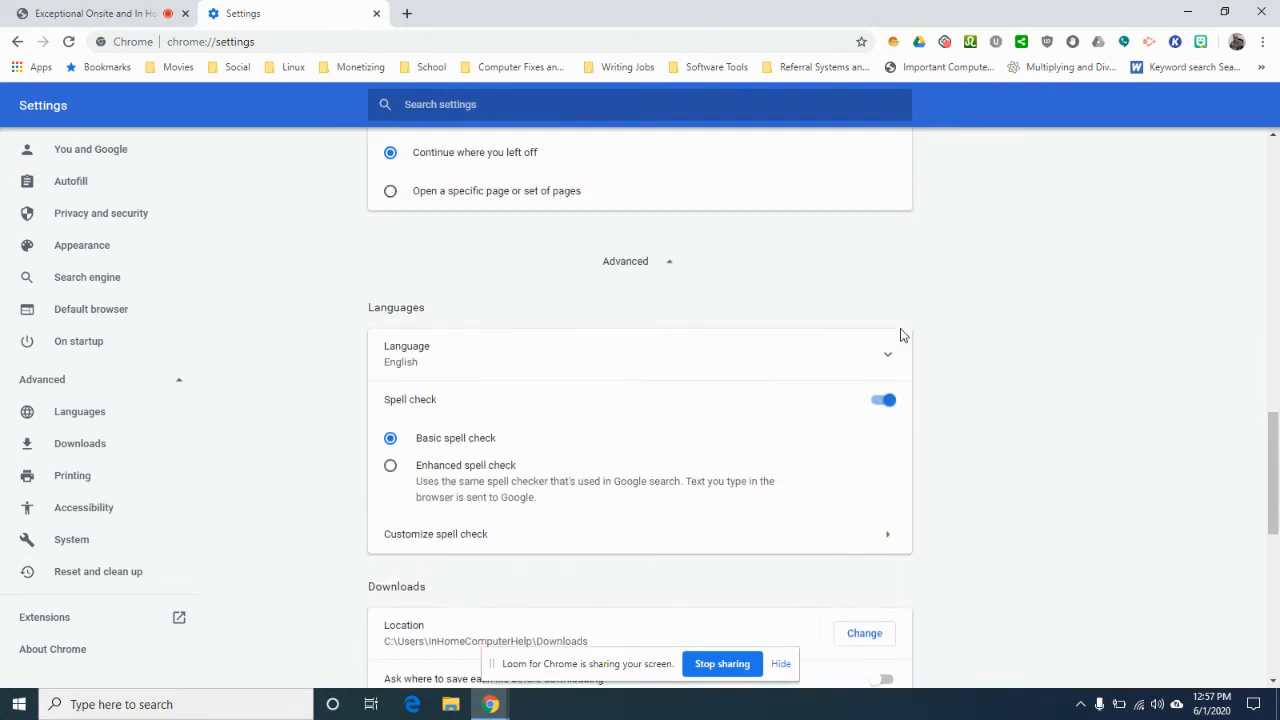
scroll(637, 266, "up", 4)
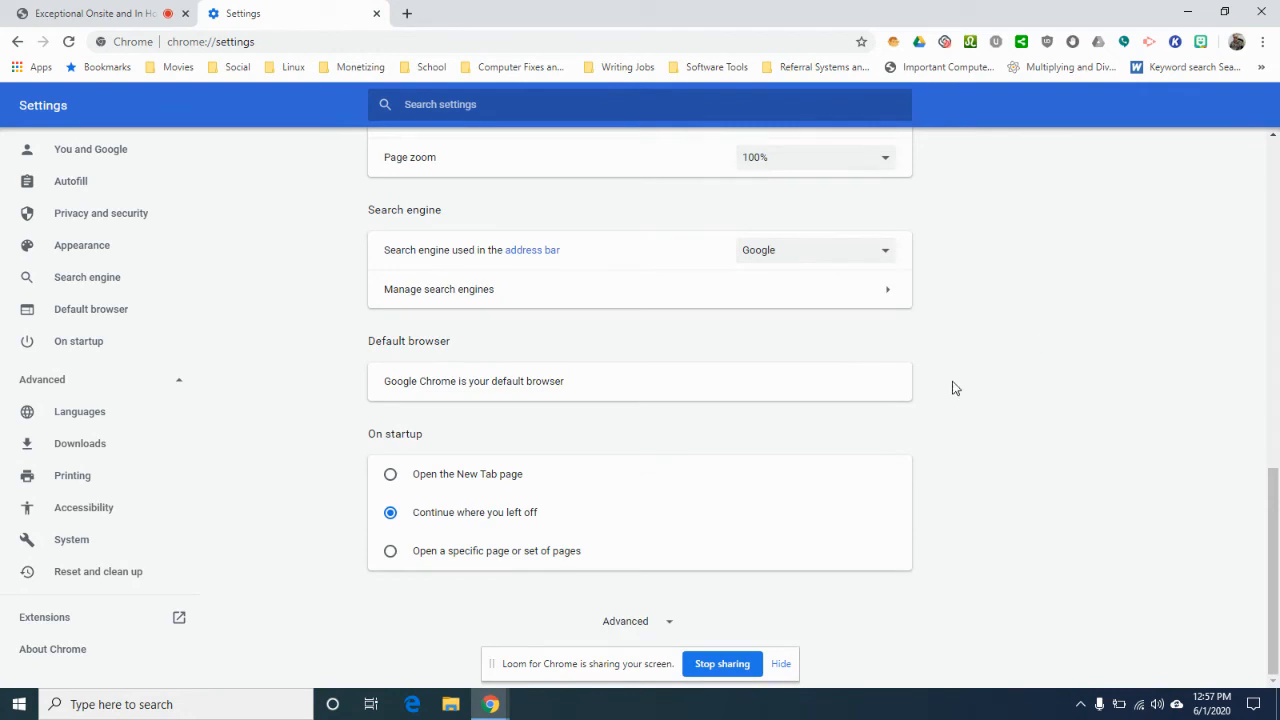
left_click(645, 621)
scroll(1225, 361, "down", 5)
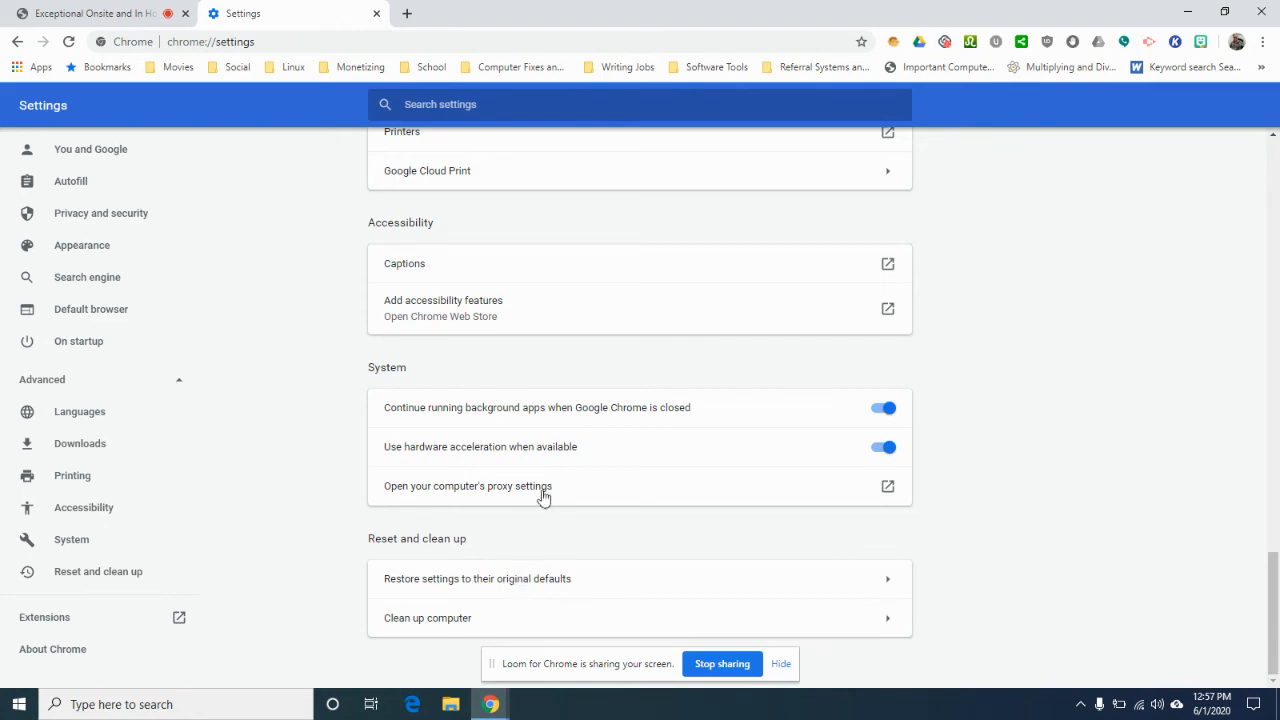
left_click(376, 13)
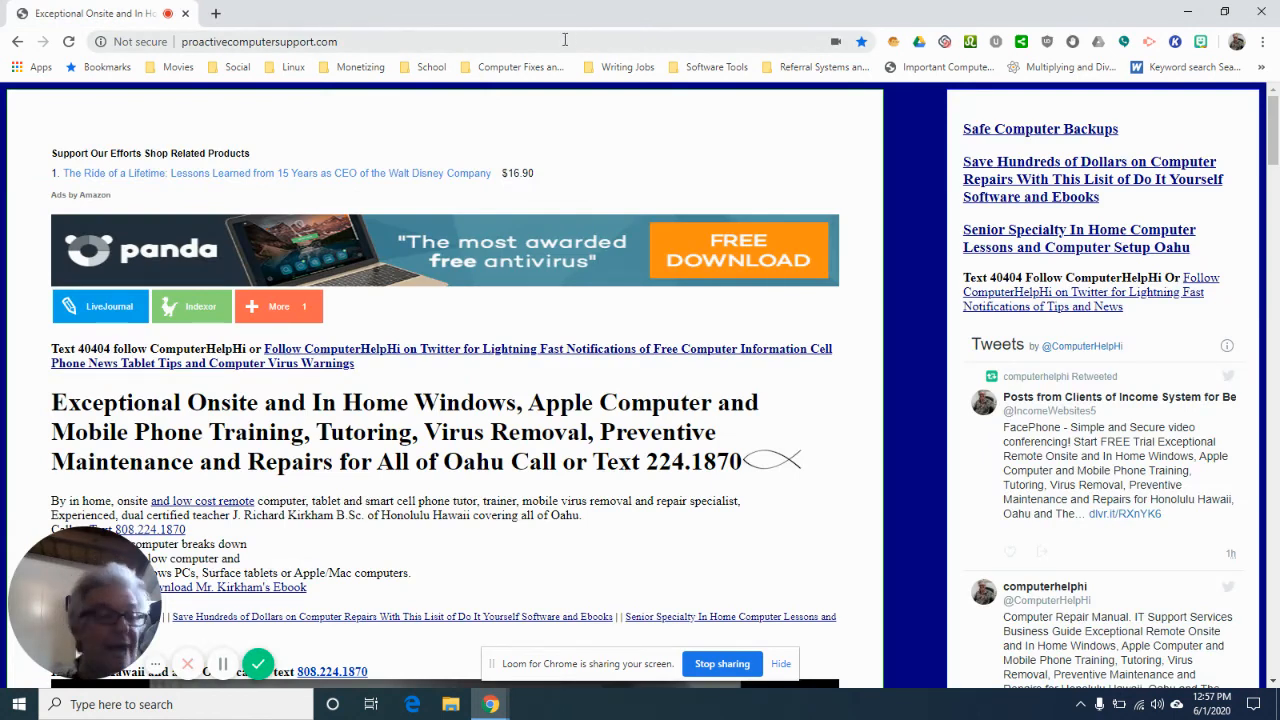